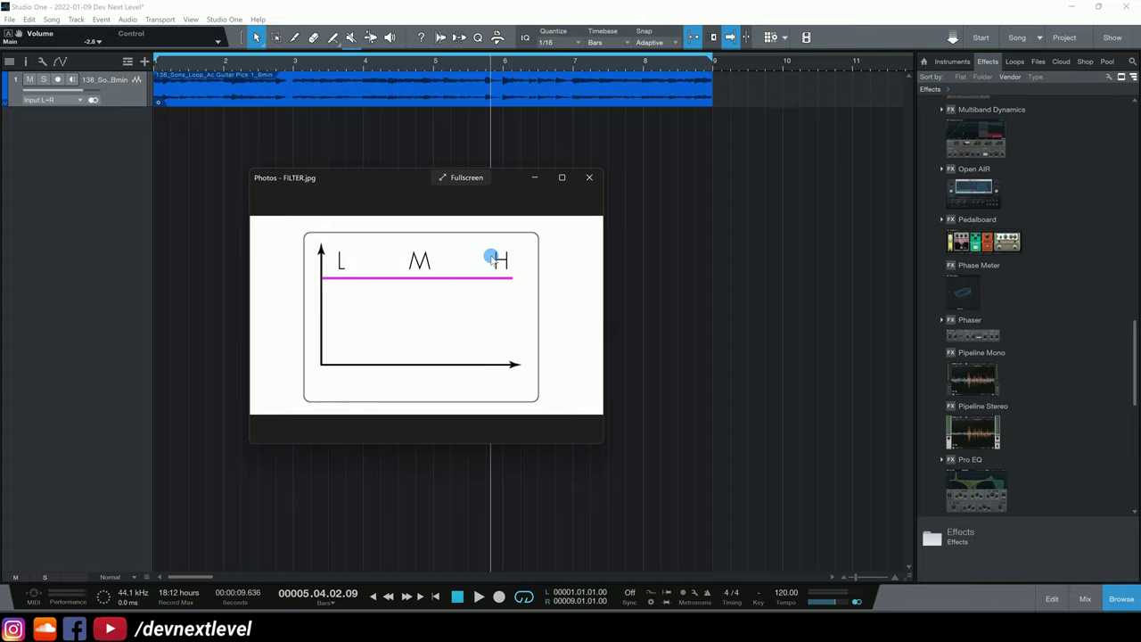
Look through the filter diagrams from the flat L-M-H spectrum to the low-pass, high-pass and band-pass curves.
{"action": "key", "text": "Right"}
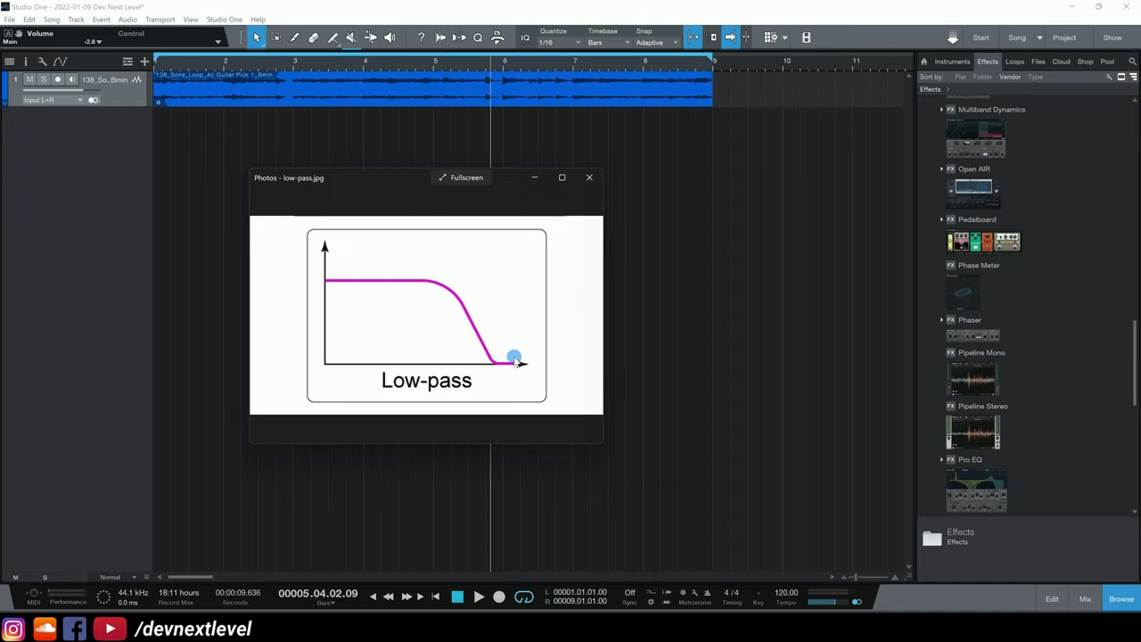
{"action": "key", "text": "Right"}
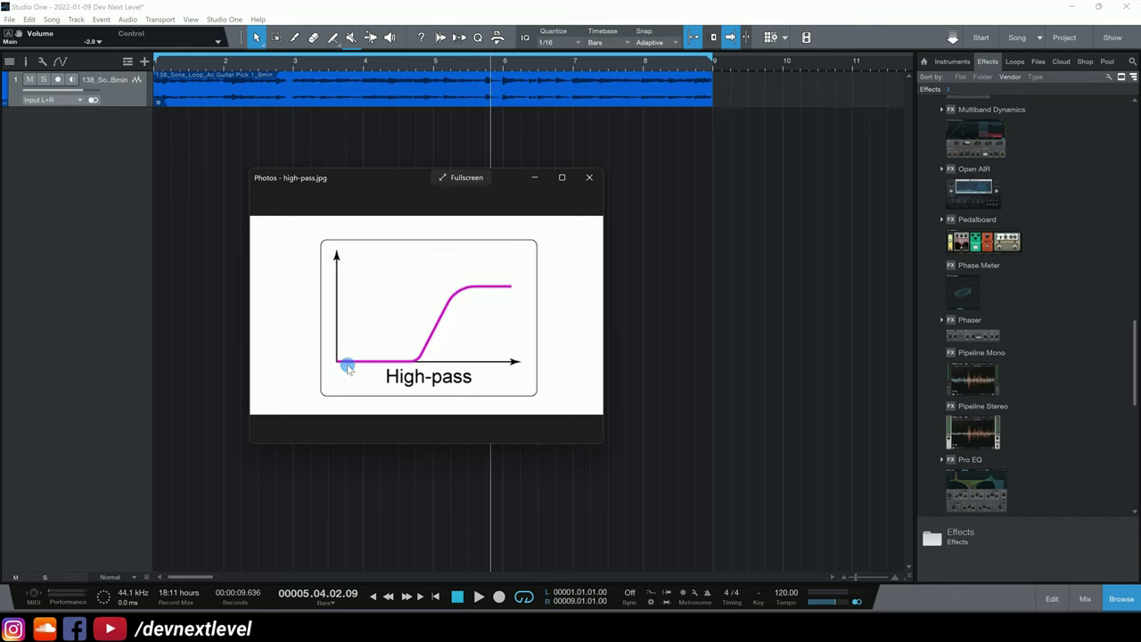
{"action": "key", "text": "Right"}
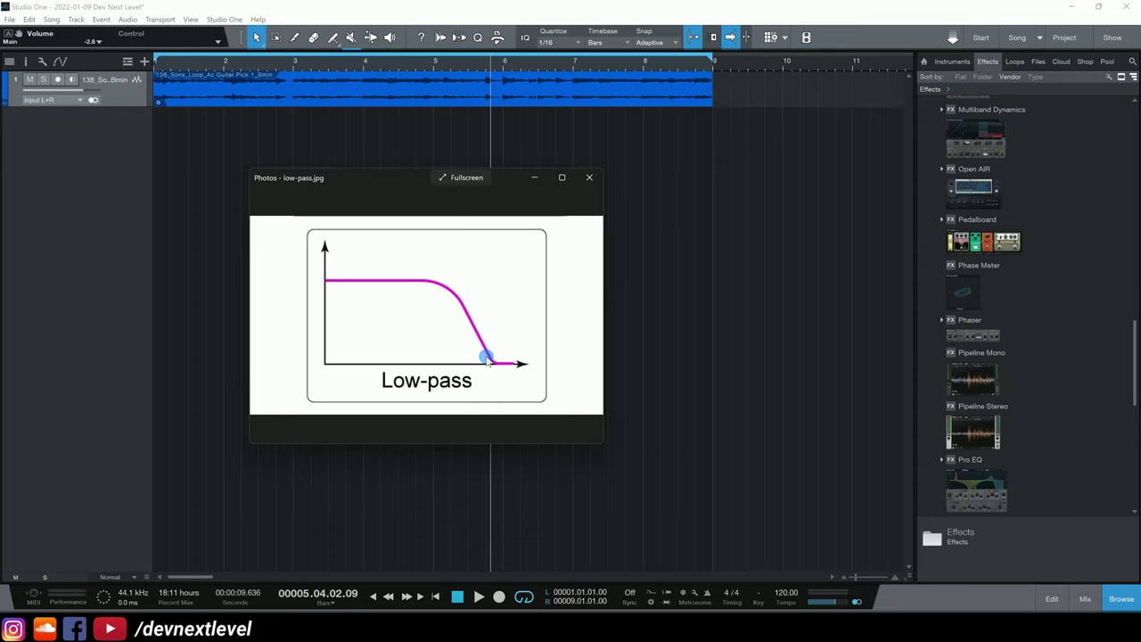
{"action": "key", "text": "Left"}
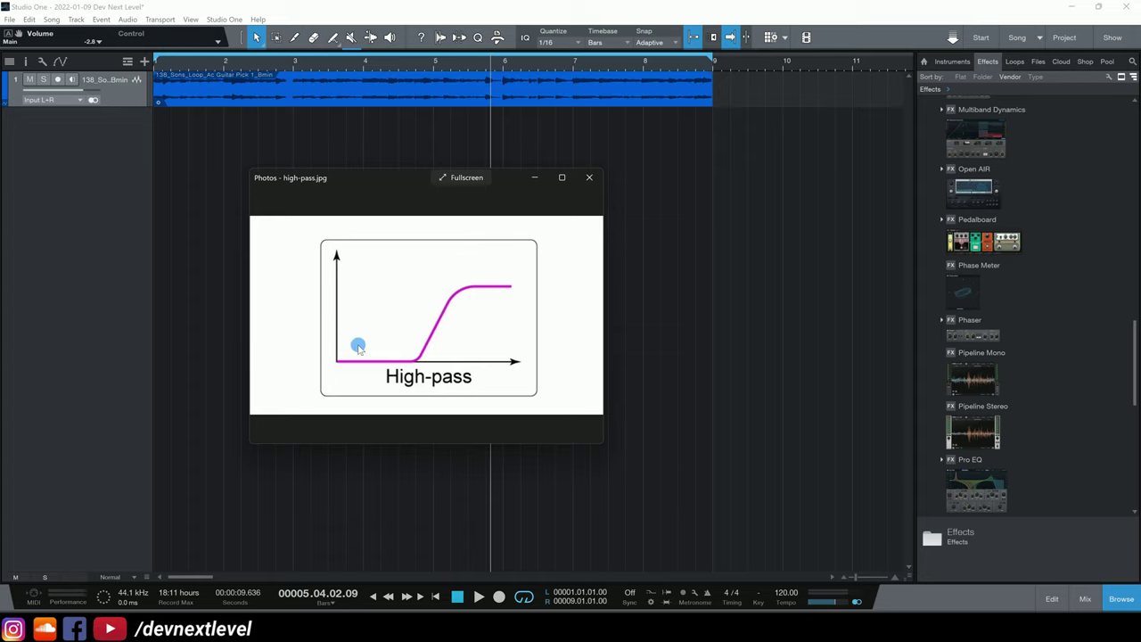
{"action": "key", "text": "Right"}
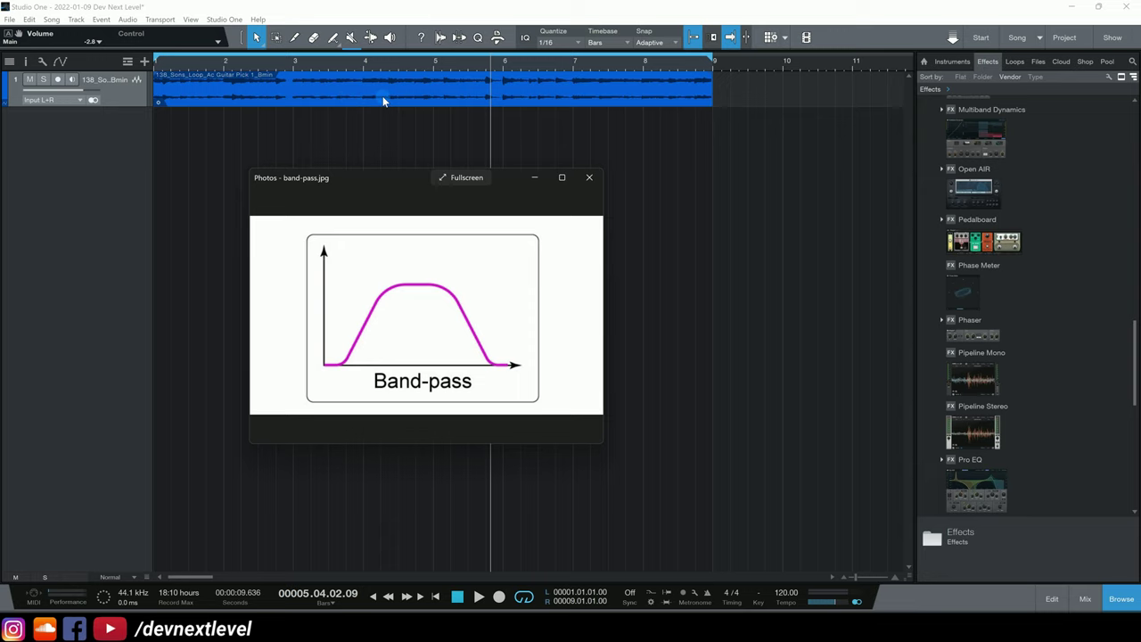
Insert the Pro EQ effect on the acoustic guitar loop track and place its window below the audio clip.
{"action": "left_click", "coordinate": [1010, 354]}
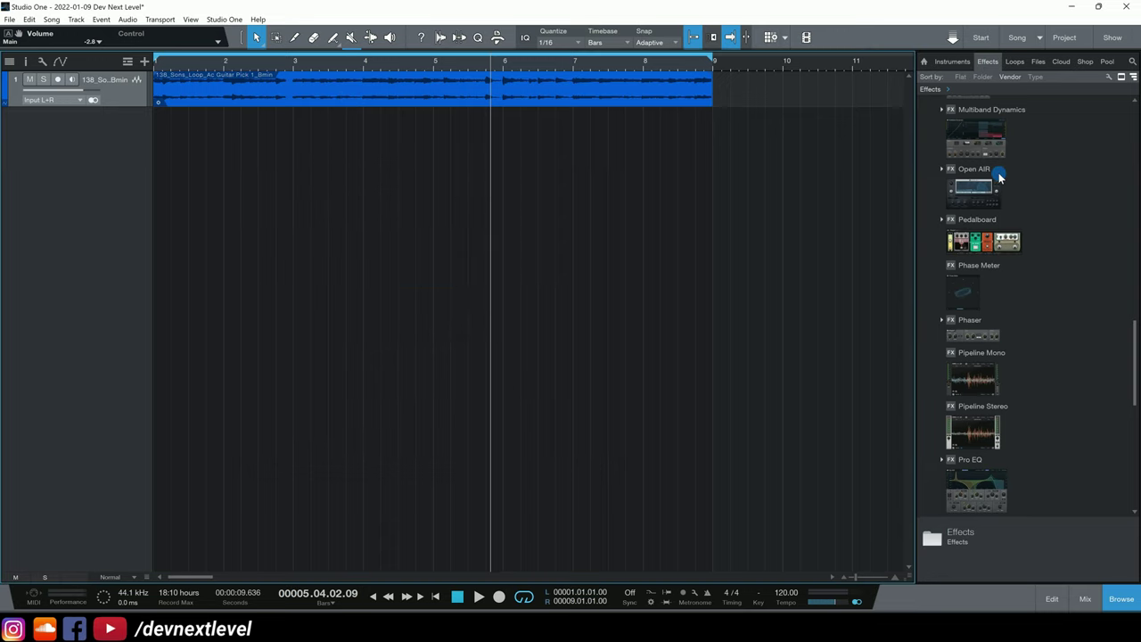
{"action": "scroll", "coordinate": [999, 178], "scroll_direction": "down", "scroll_amount": 5}
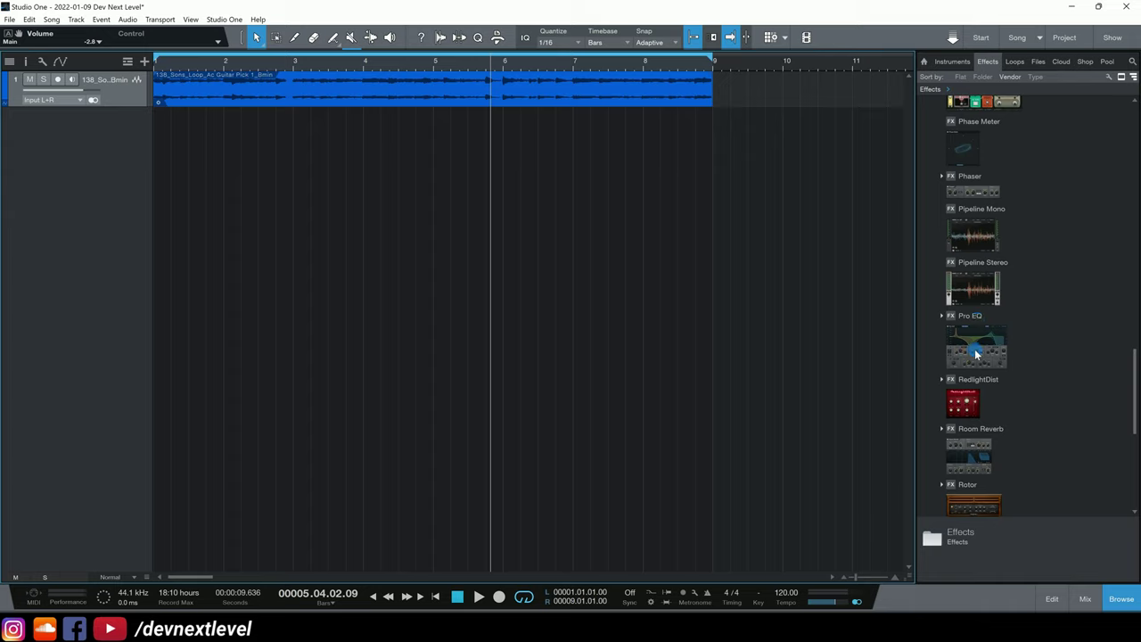
{"action": "left_click_drag", "start_coordinate": [977, 352], "coordinate": [604, 100]}
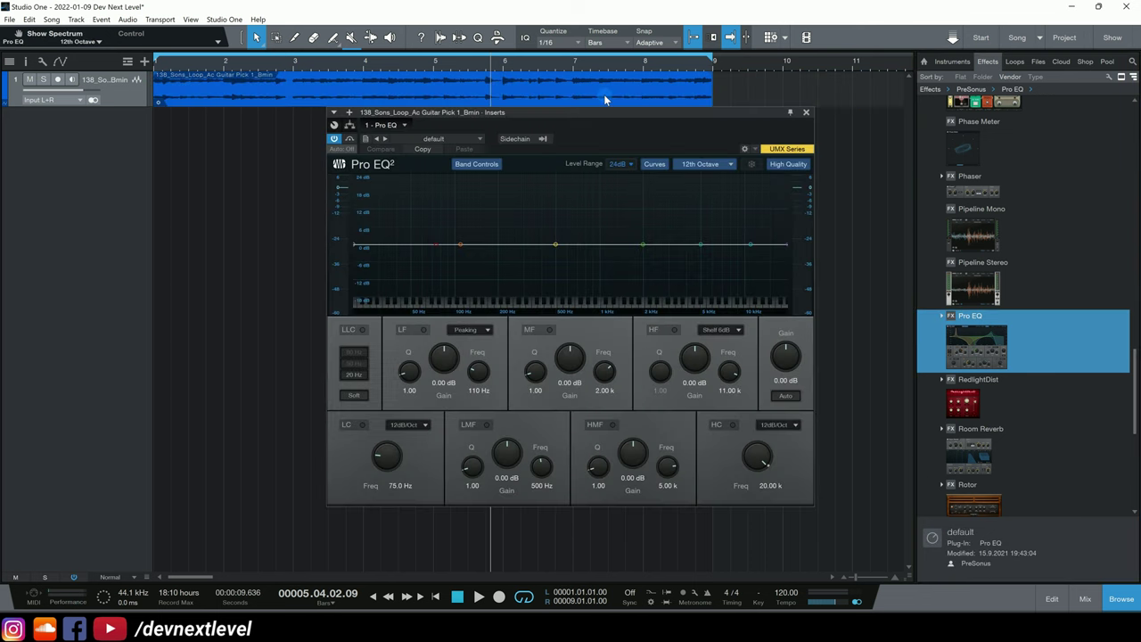
{"action": "left_click_drag", "start_coordinate": [569, 112], "coordinate": [567, 147]}
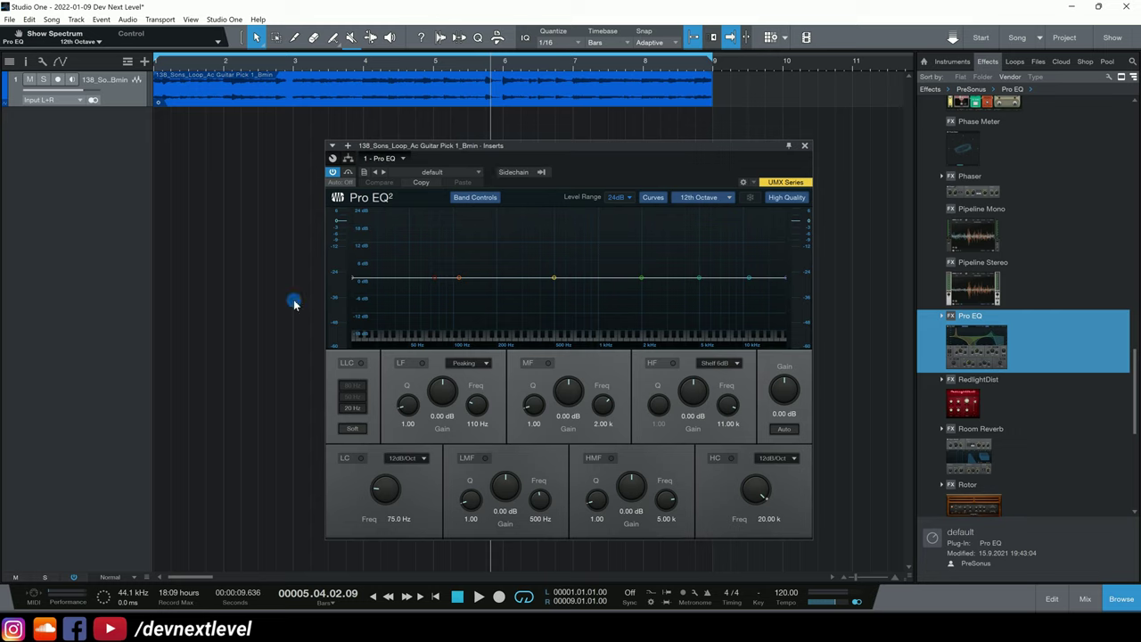
Bypass the Pro EQ and play the guitar loop to hear it without filtering.
{"action": "left_click", "coordinate": [333, 171]}
{"action": "left_click", "coordinate": [524, 316]}
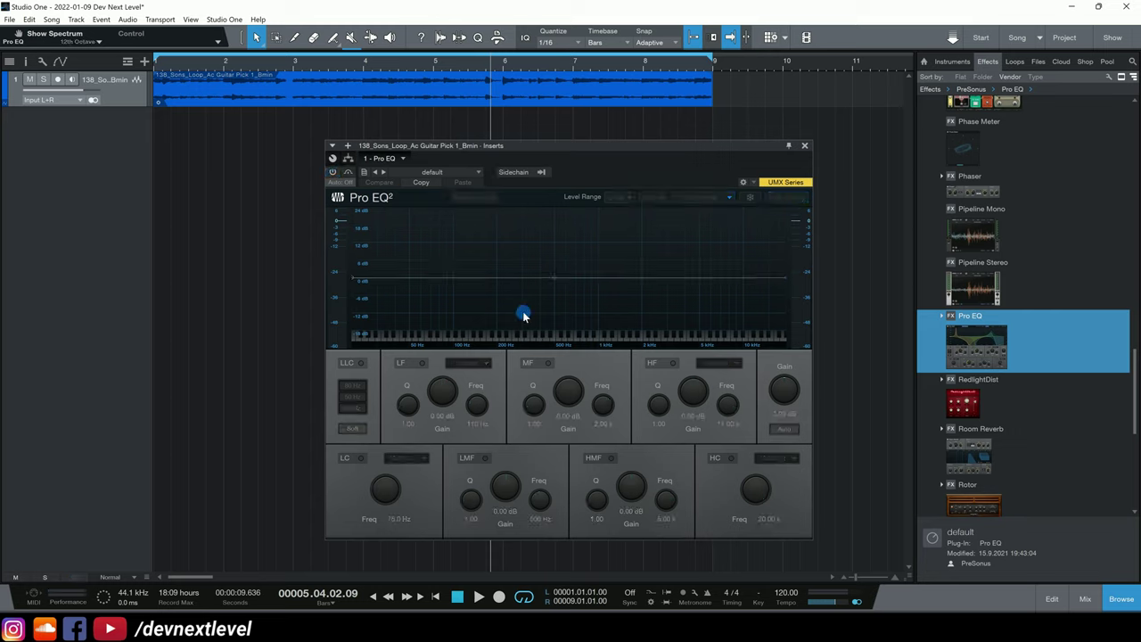
{"action": "key", "text": "space"}
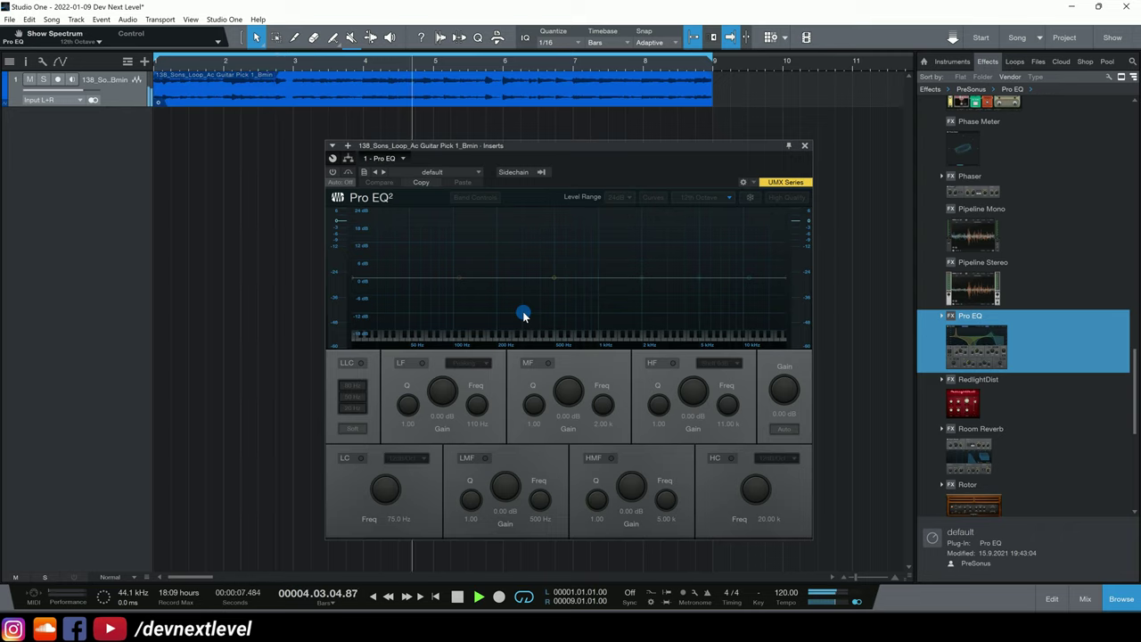
{"action": "key", "text": "space"}
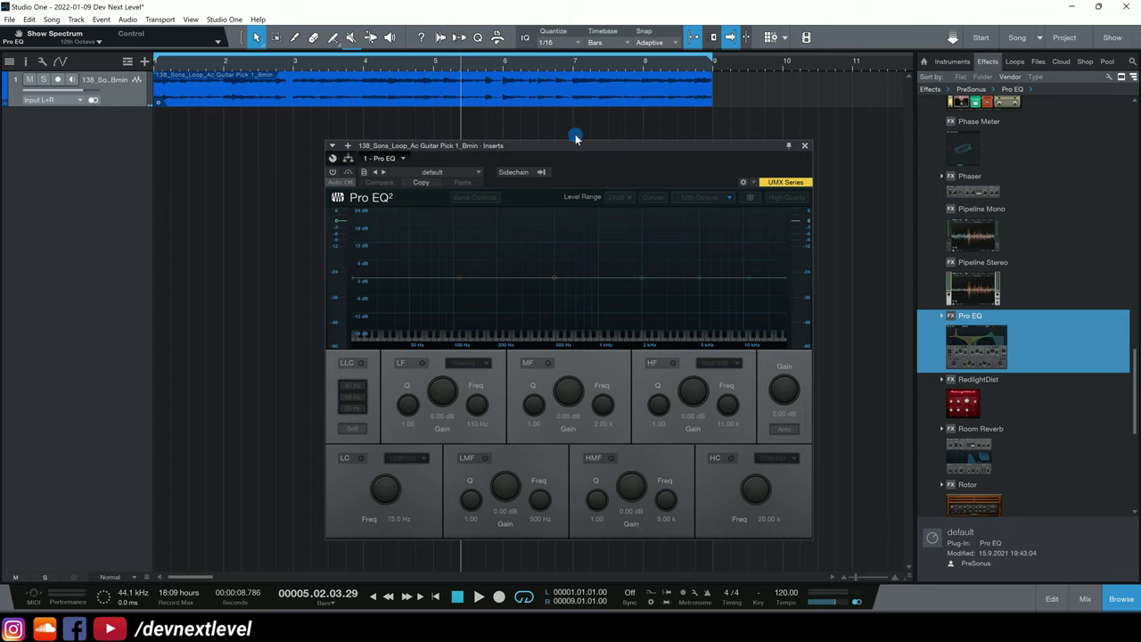
Re-enable the Pro EQ and activate its low cut filter, trying a 24 dB/Oct slope before setting it to 48 dB/Oct.
{"action": "left_click_drag", "start_coordinate": [577, 146], "coordinate": [577, 127]}
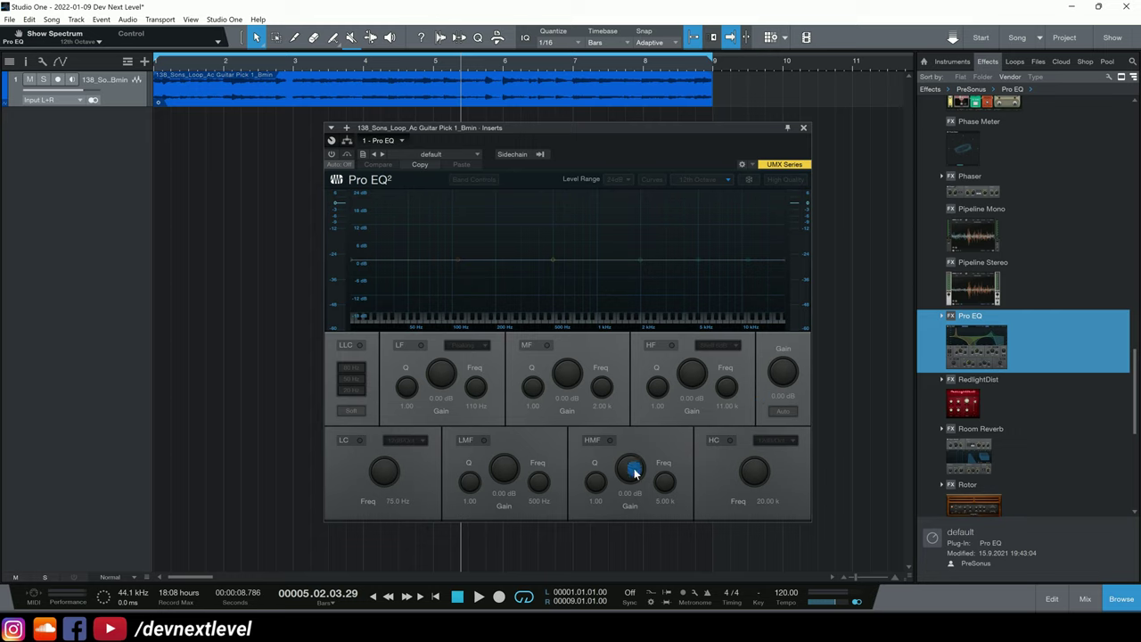
{"action": "left_click", "coordinate": [782, 372]}
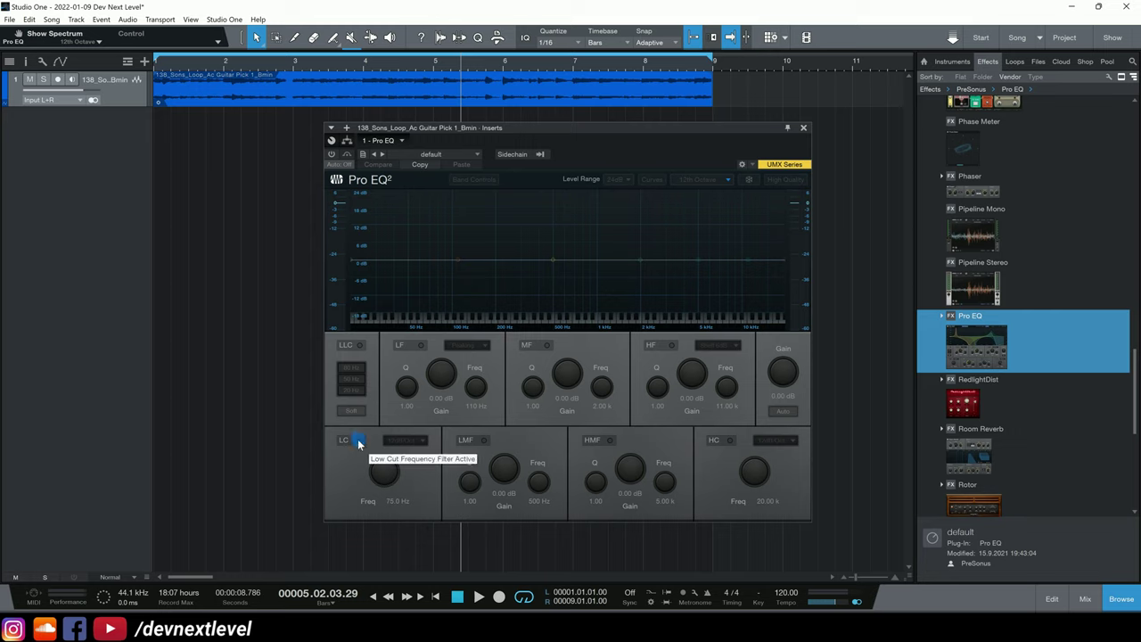
{"action": "left_click", "coordinate": [331, 153]}
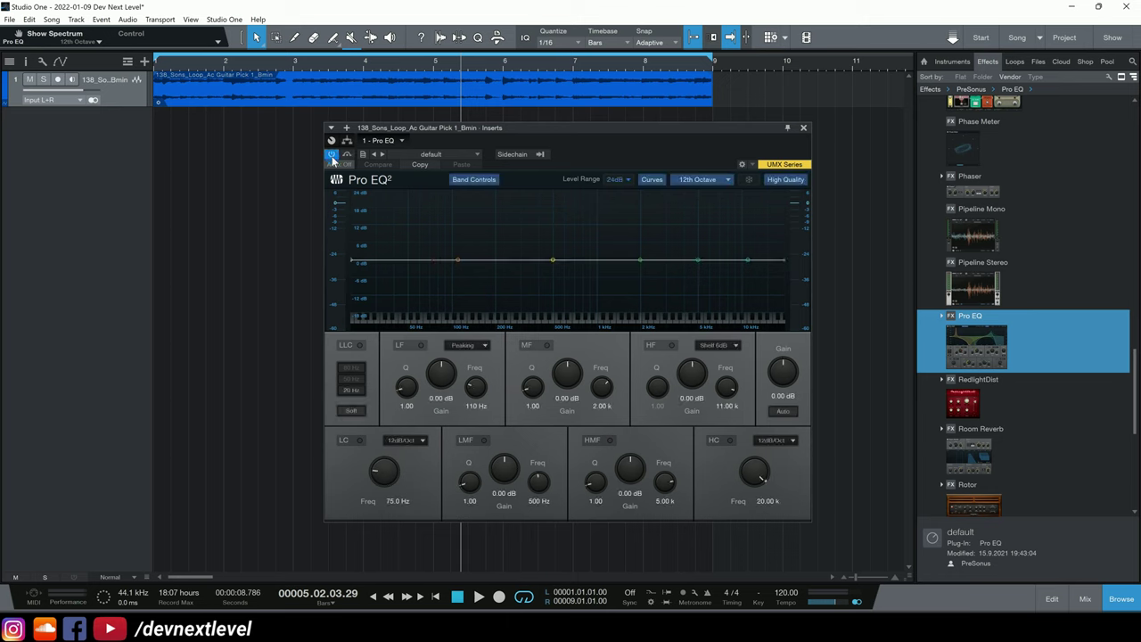
{"action": "left_click", "coordinate": [361, 443]}
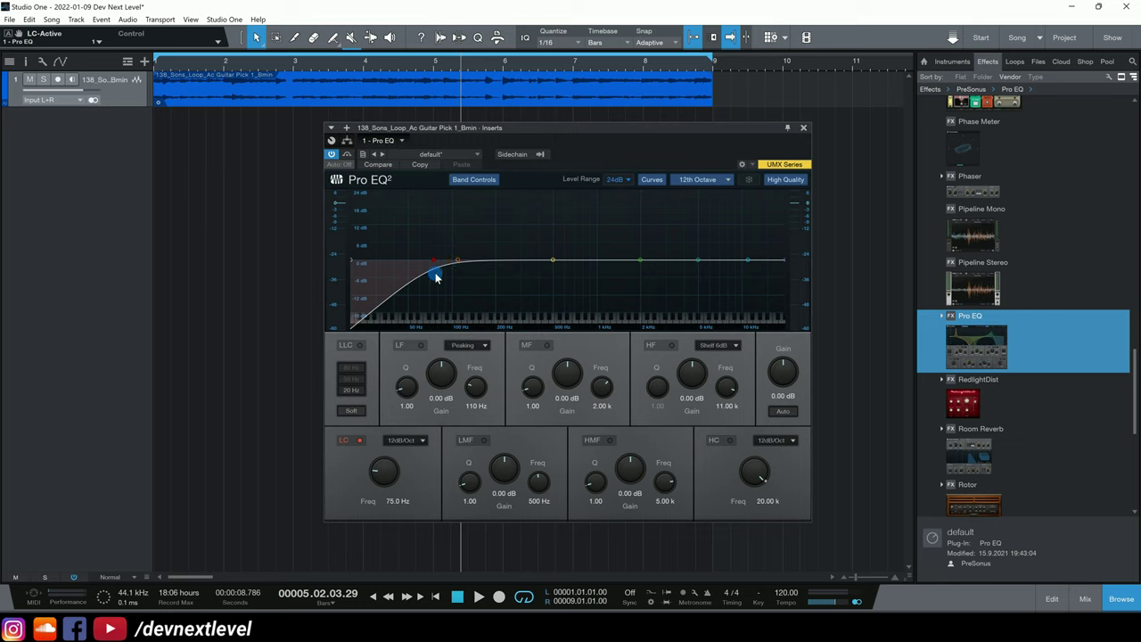
{"action": "left_click", "coordinate": [422, 441]}
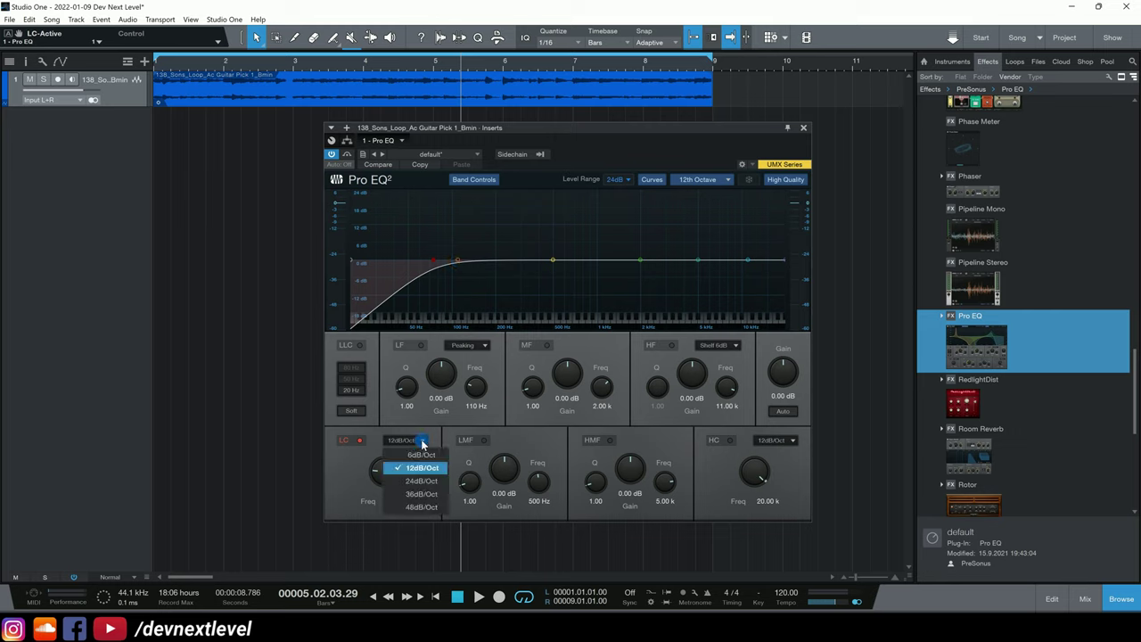
{"action": "left_click", "coordinate": [421, 481]}
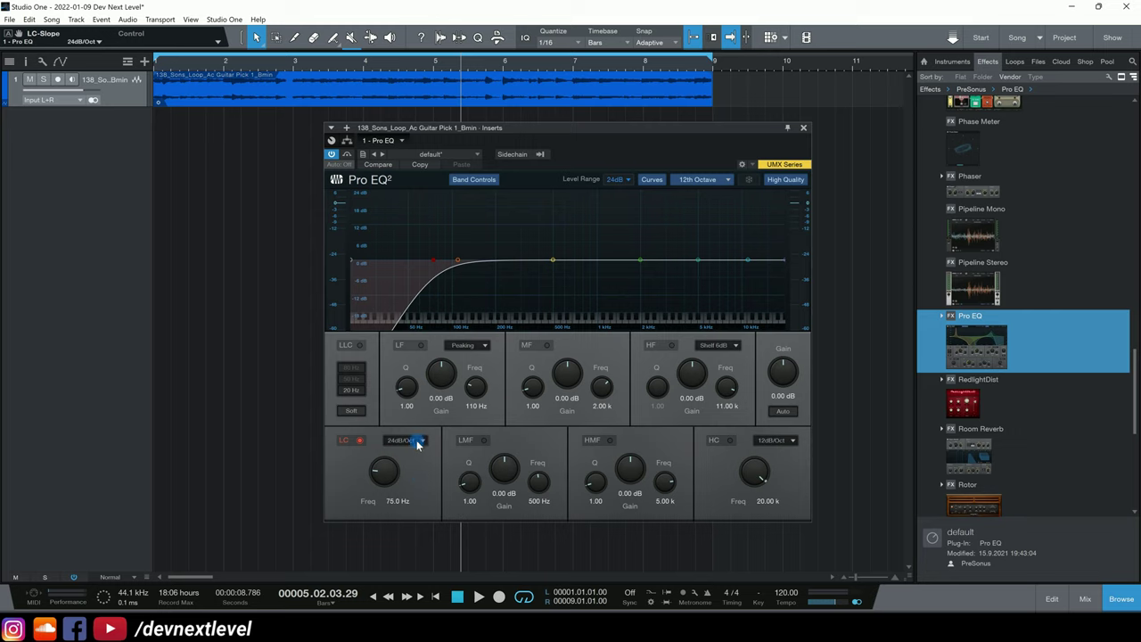
{"action": "left_click", "coordinate": [416, 440]}
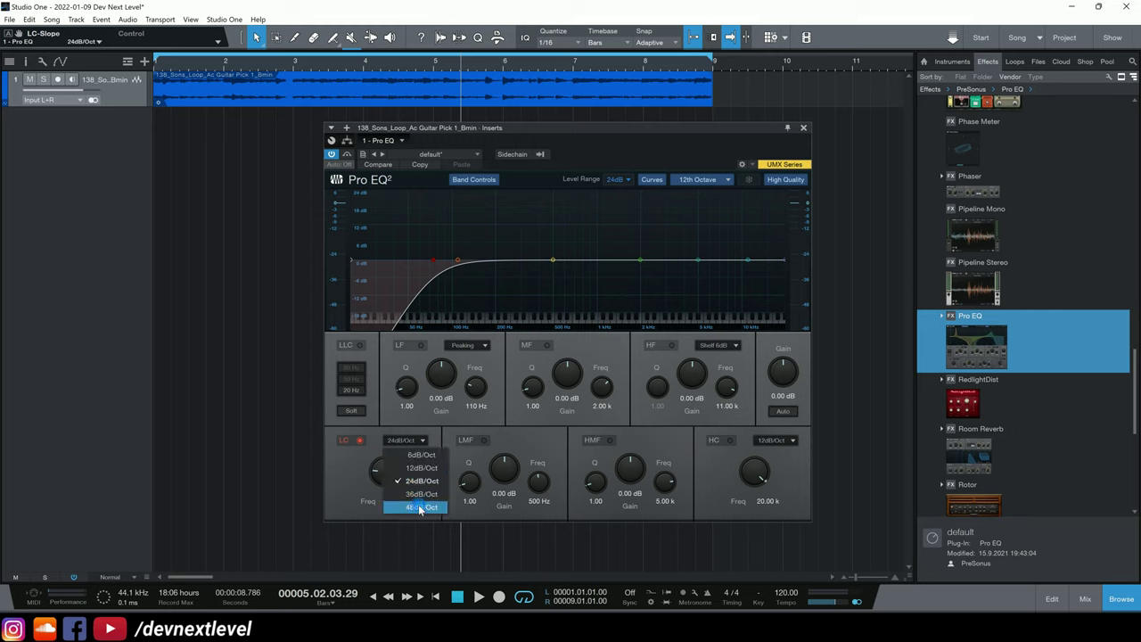
{"action": "left_click", "coordinate": [420, 506]}
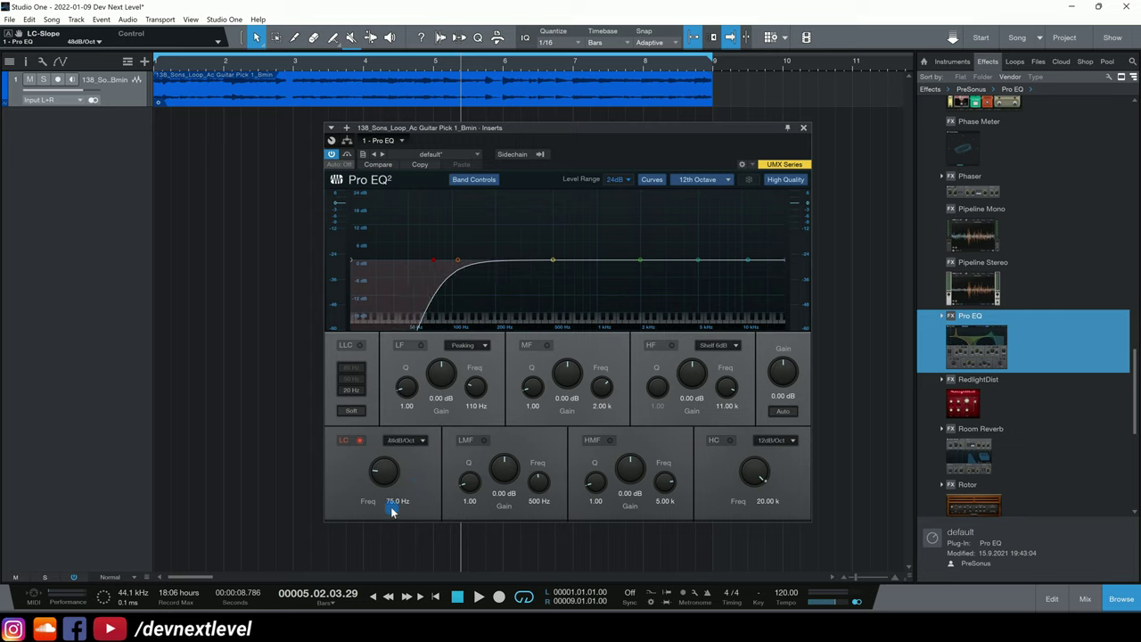
Lower the low cut frequency to 20 Hz, sweep it while playing the loop from the start, and leave it at 23.8 Hz.
{"action": "left_click_drag", "start_coordinate": [383, 472], "coordinate": [385, 515]}
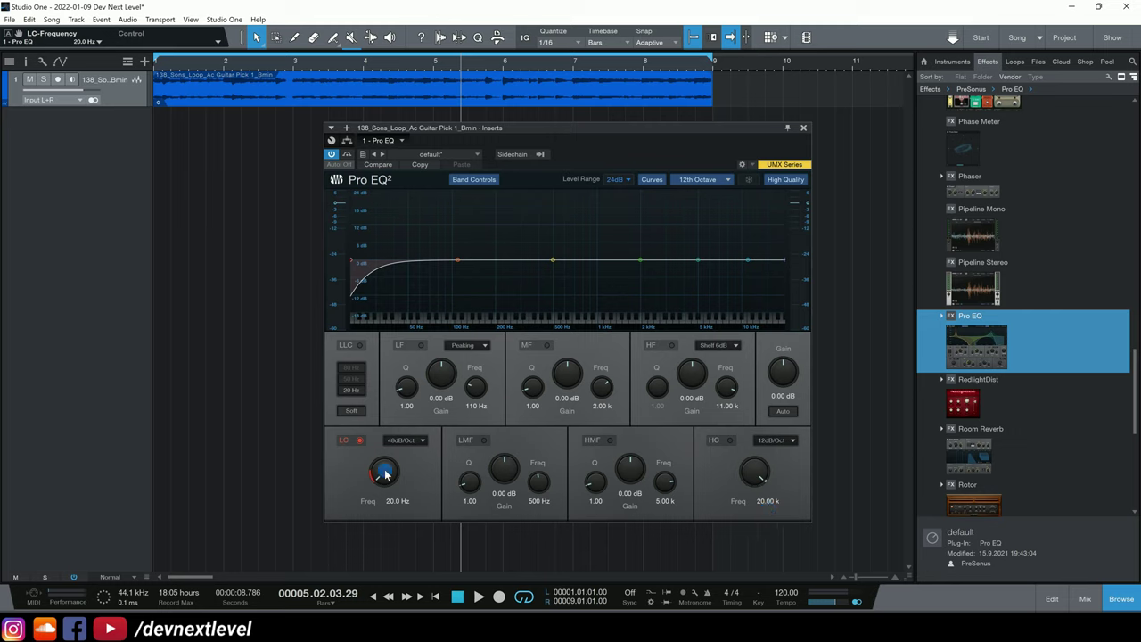
{"action": "mouse_move", "coordinate": [383, 470]}
{"action": "left_mouse_down"}
{"action": "mouse_move", "coordinate": [384, 452]}
{"action": "mouse_move", "coordinate": [382, 482]}
{"action": "left_mouse_up"}
{"action": "key", "text": "comma"}
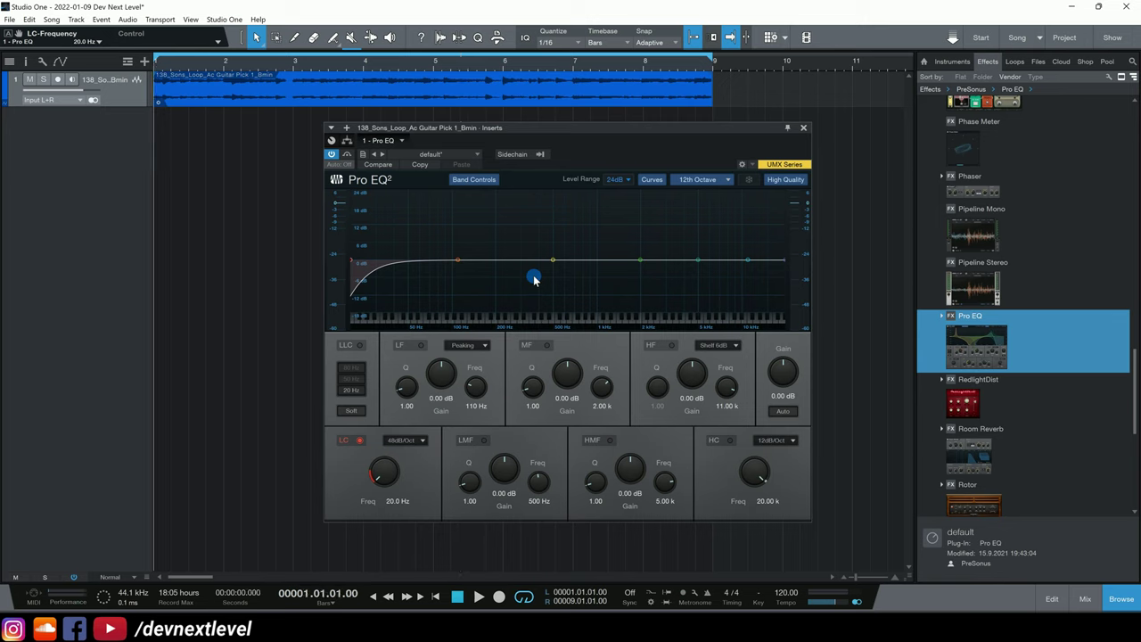
{"action": "key", "text": "space"}
{"action": "mouse_move", "coordinate": [387, 473]}
{"action": "left_mouse_down"}
{"action": "mouse_move", "coordinate": [372, 351]}
{"action": "mouse_move", "coordinate": [377, 475]}
{"action": "left_mouse_up"}
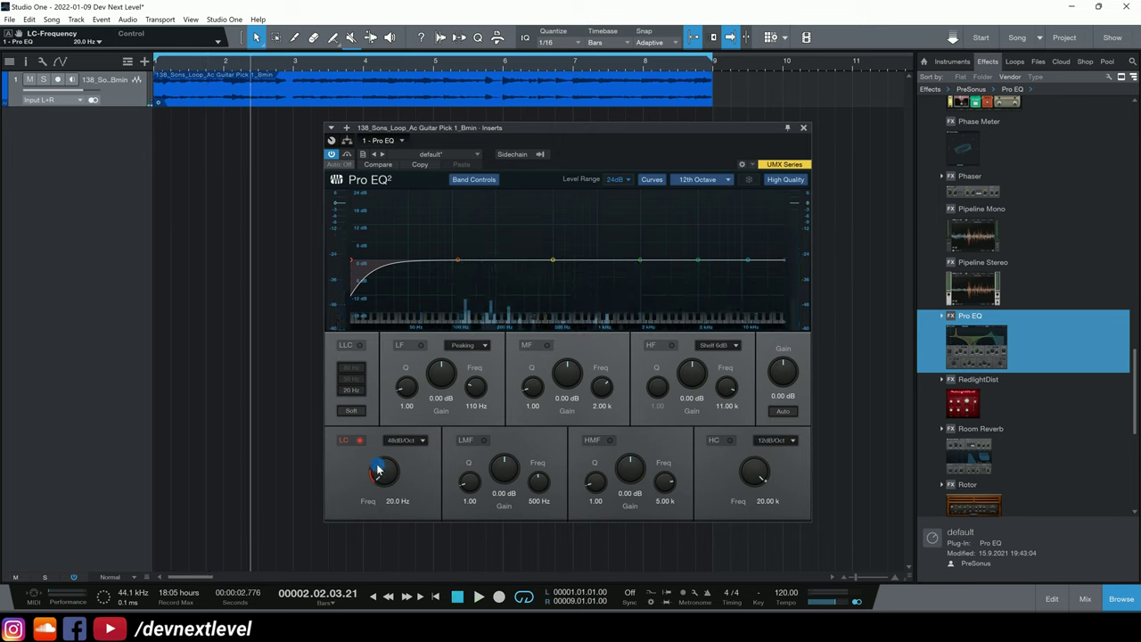
{"action": "left_click_drag", "start_coordinate": [376, 473], "coordinate": [380, 470]}
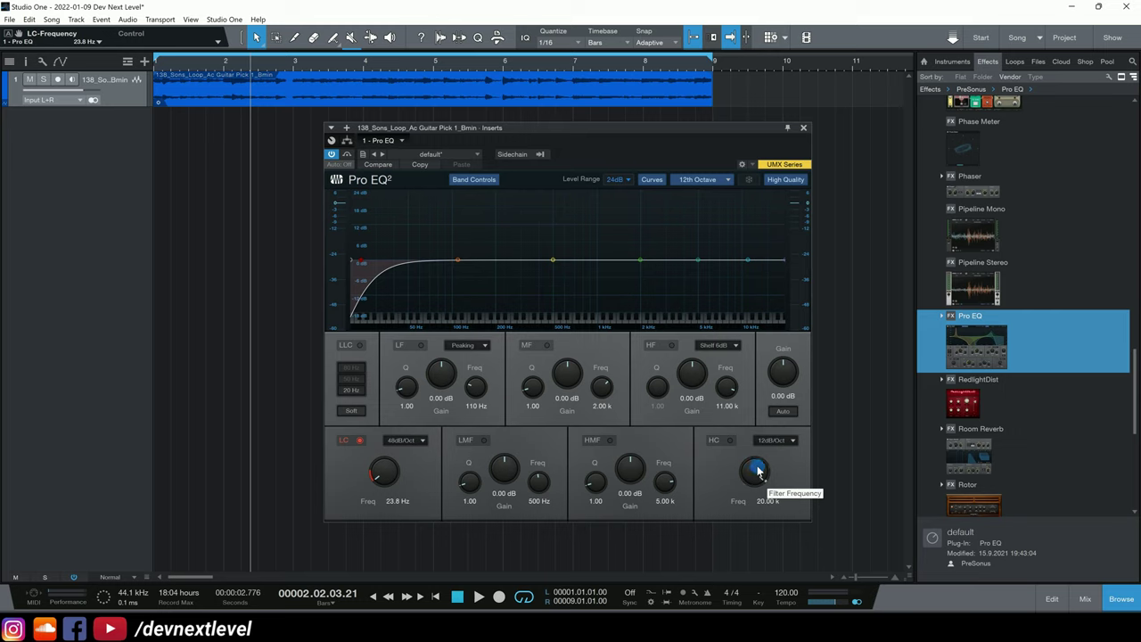
Activate the Pro EQ's high cut filter and set its slope to 48 dB/Oct.
{"action": "left_click", "coordinate": [731, 443]}
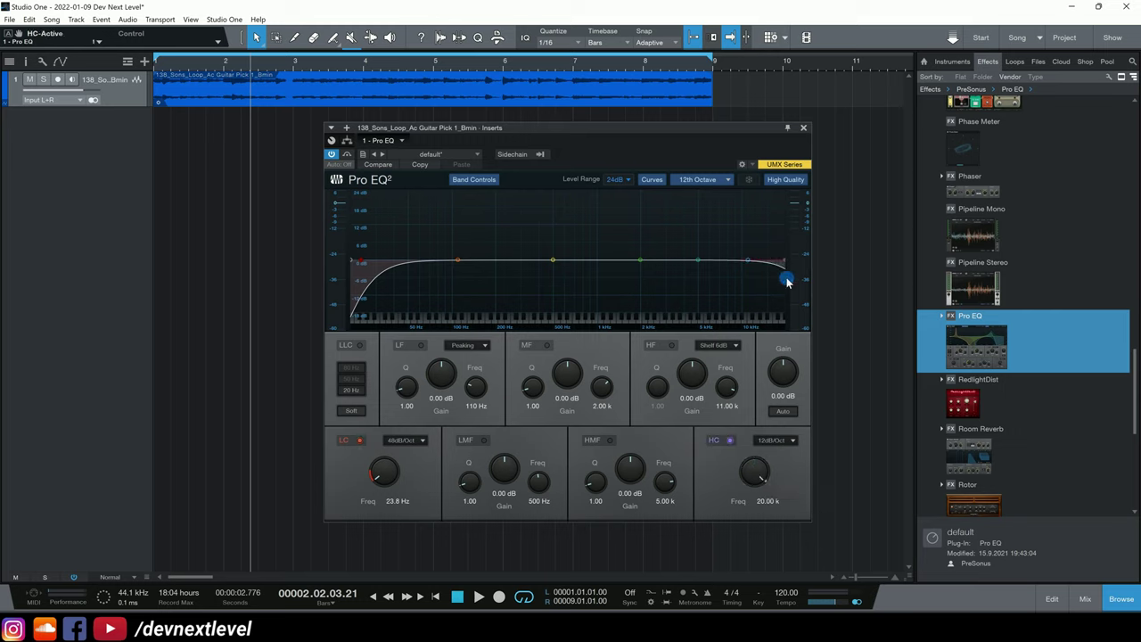
{"action": "left_click", "coordinate": [786, 443]}
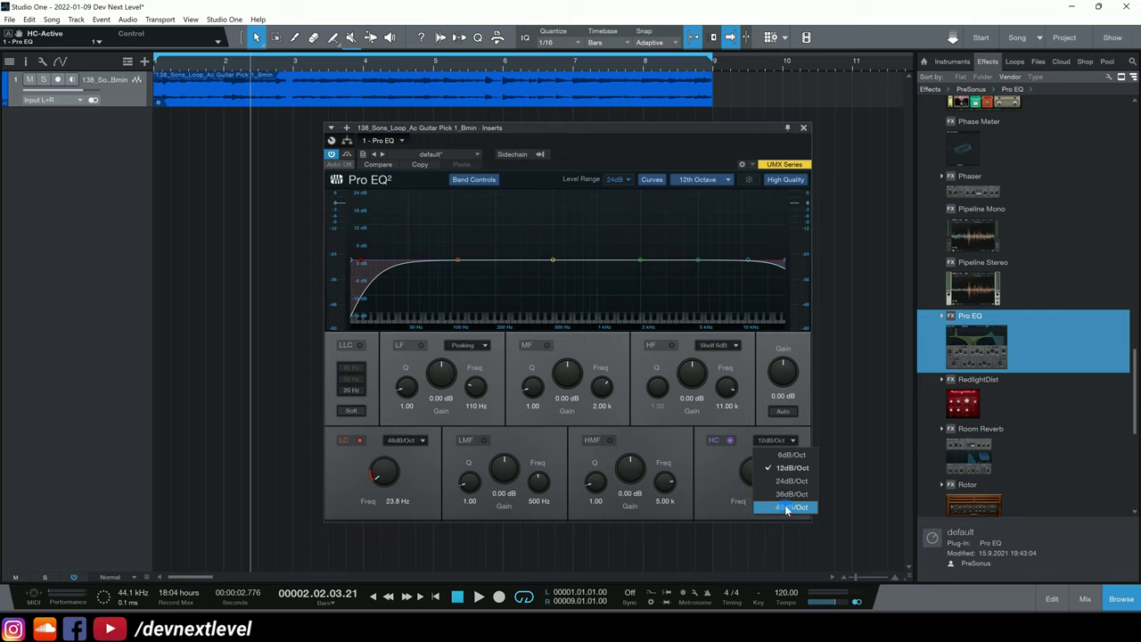
{"action": "left_click", "coordinate": [786, 508]}
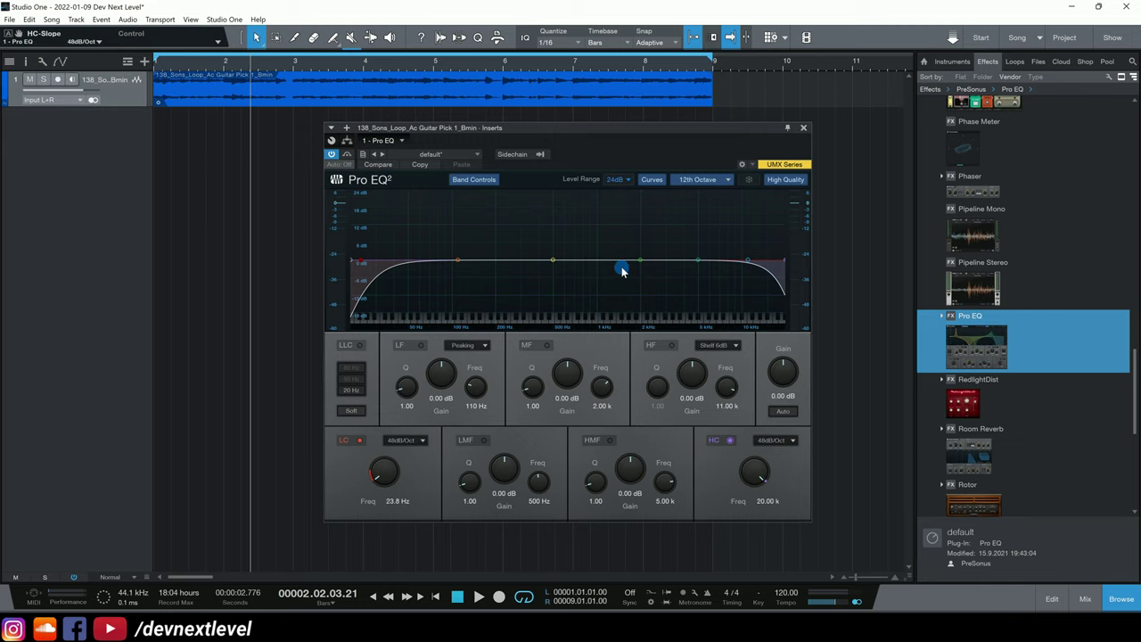
Turn off the low cut and play the loop while sweeping the high cut frequency down to 159 Hz and back up to 16.83 kHz.
{"action": "left_click", "coordinate": [362, 440]}
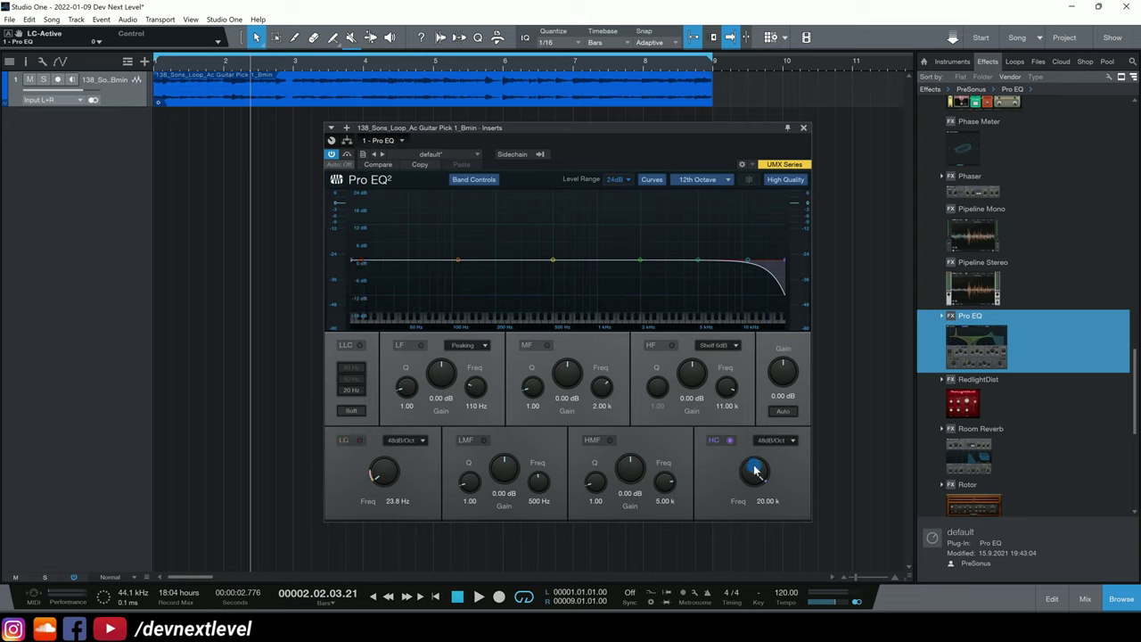
{"action": "key", "text": "space"}
{"action": "left_click_drag", "start_coordinate": [754, 475], "coordinate": [755, 555]}
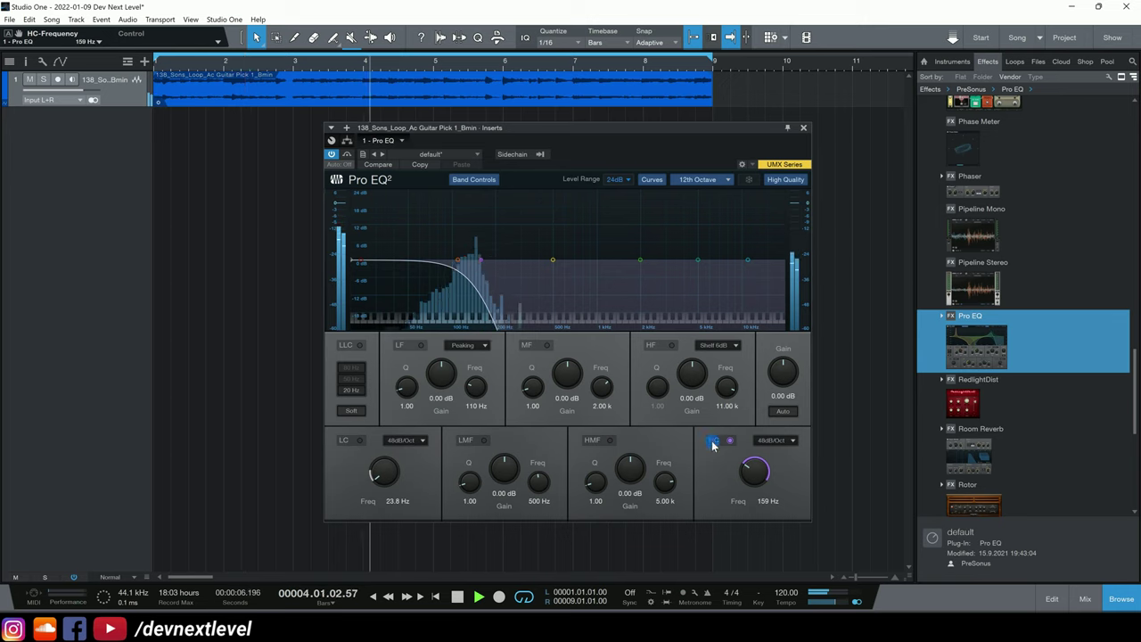
{"action": "left_click_drag", "start_coordinate": [749, 473], "coordinate": [755, 401]}
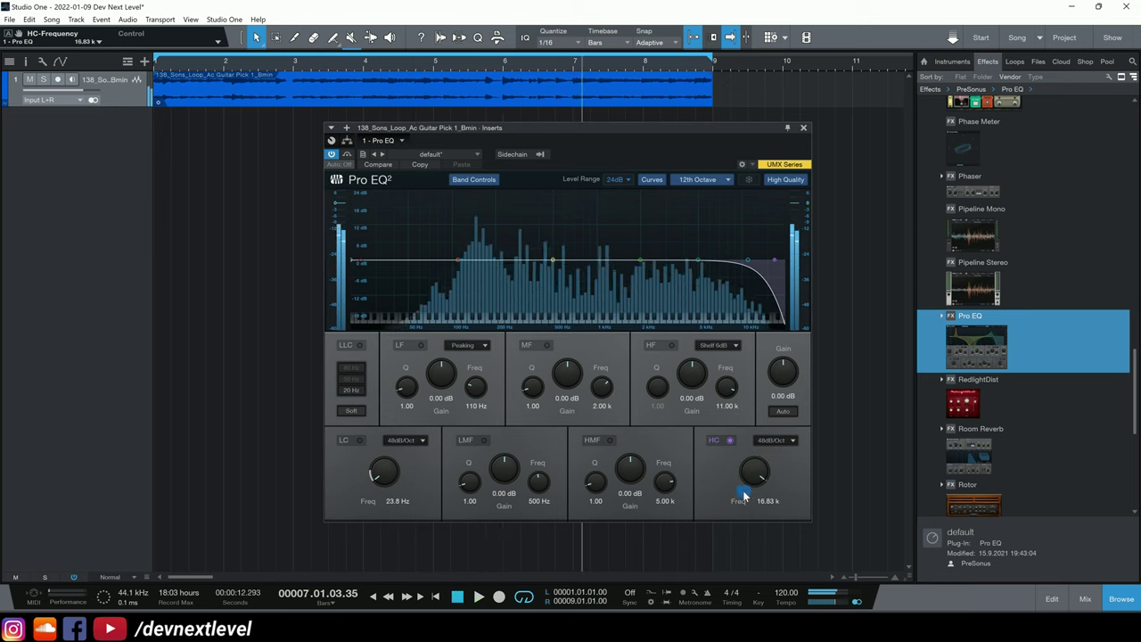
Build a band-pass by re-enabling the low cut at 377 Hz and setting the high cut to 1.40 kHz, and audition the loop.
{"action": "left_click", "coordinate": [360, 439]}
{"action": "left_click_drag", "start_coordinate": [381, 467], "coordinate": [385, 426]}
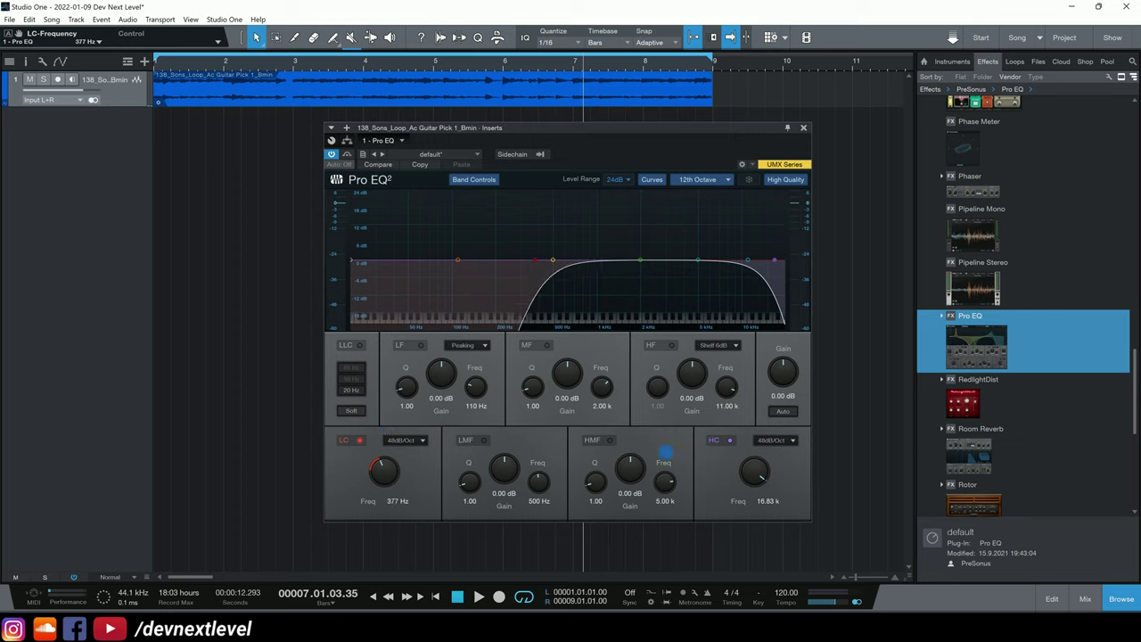
{"action": "left_click_drag", "start_coordinate": [753, 473], "coordinate": [753, 513]}
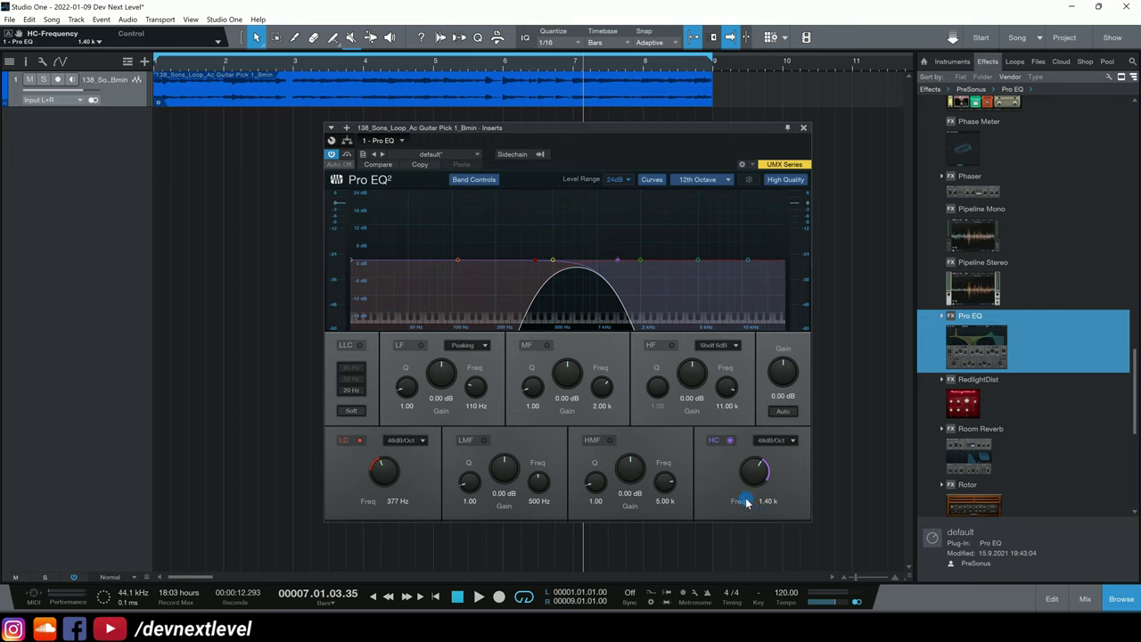
{"action": "key", "text": "space"}
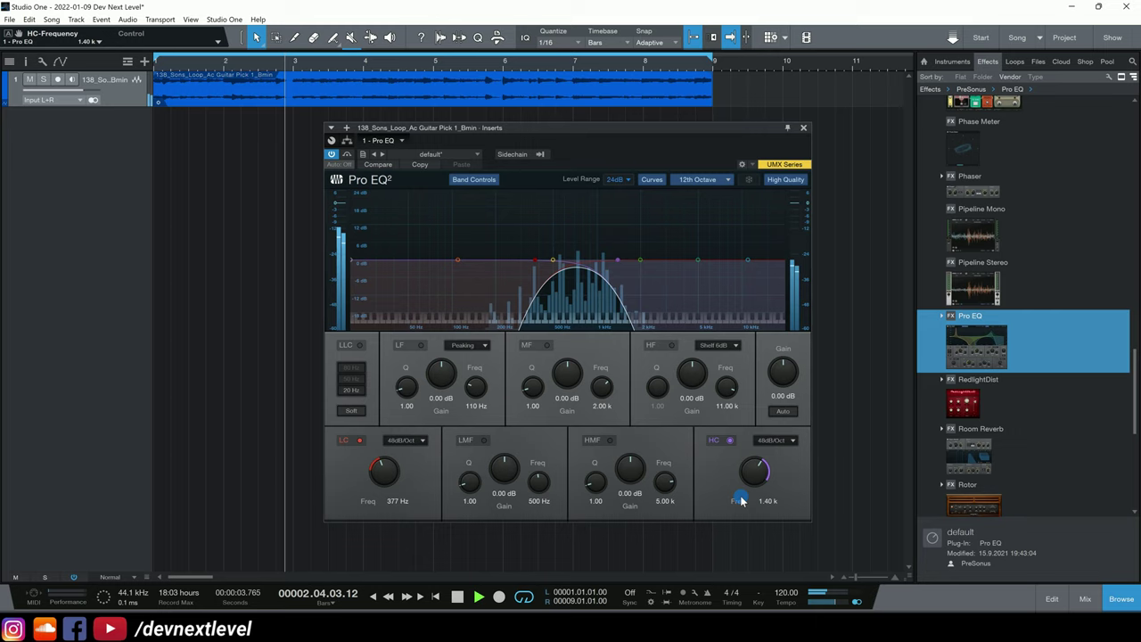
{"action": "key", "text": "space"}
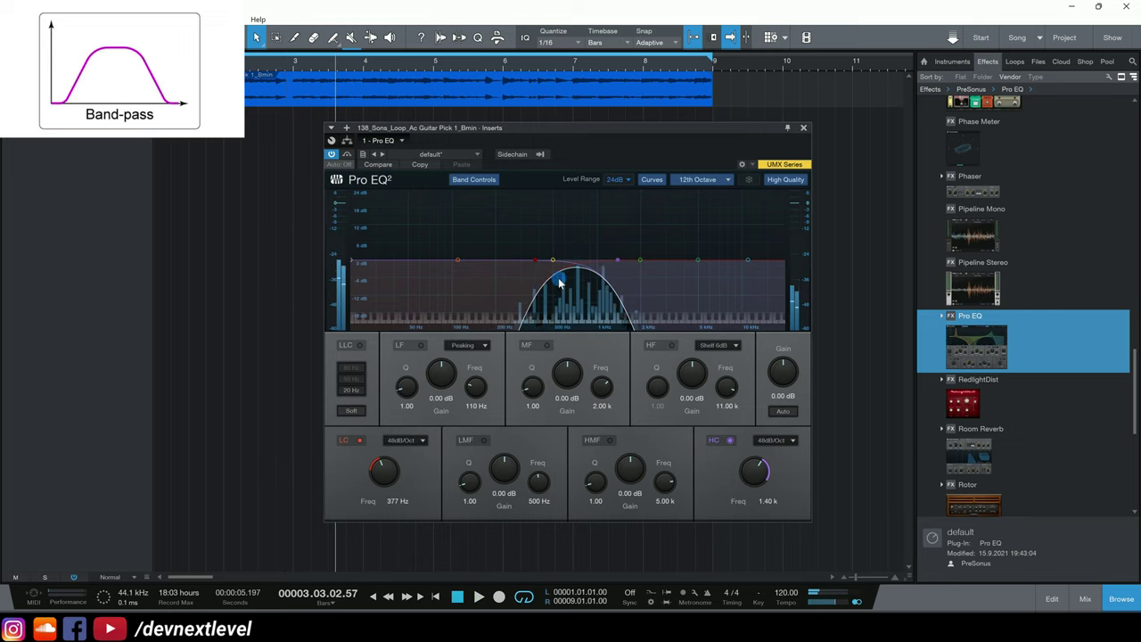